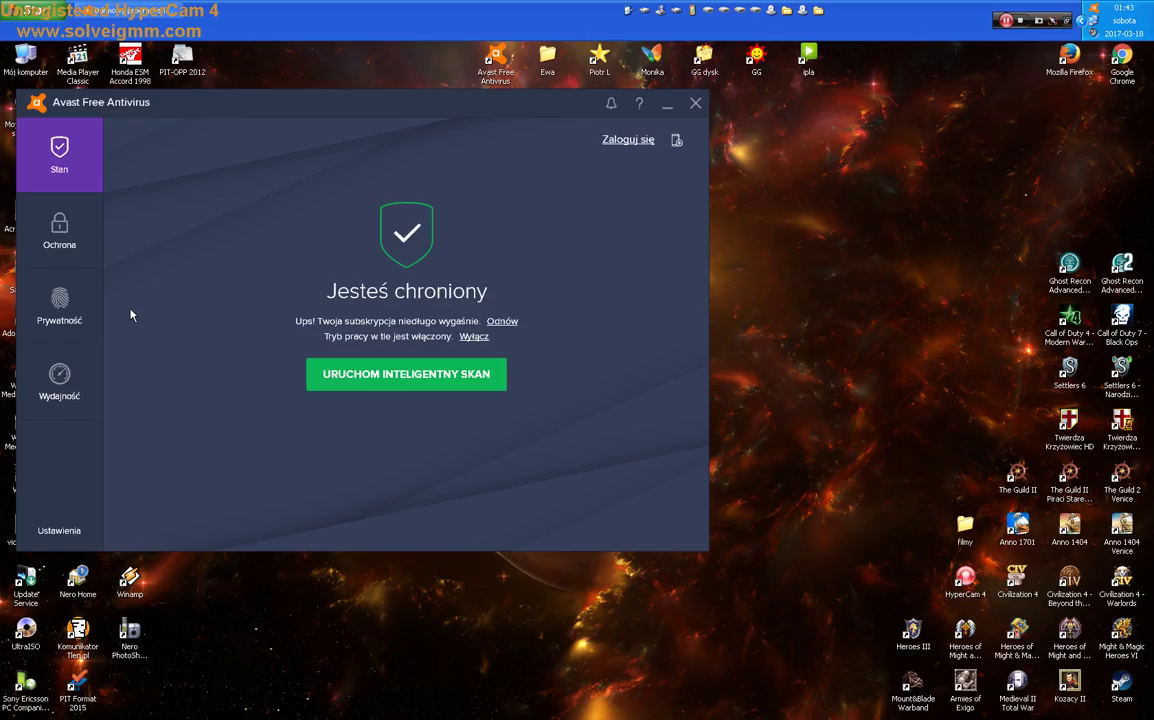
# Step: Start a Cleanup Premium performance scan of the computer in Avast
pyautogui.click(62, 378)
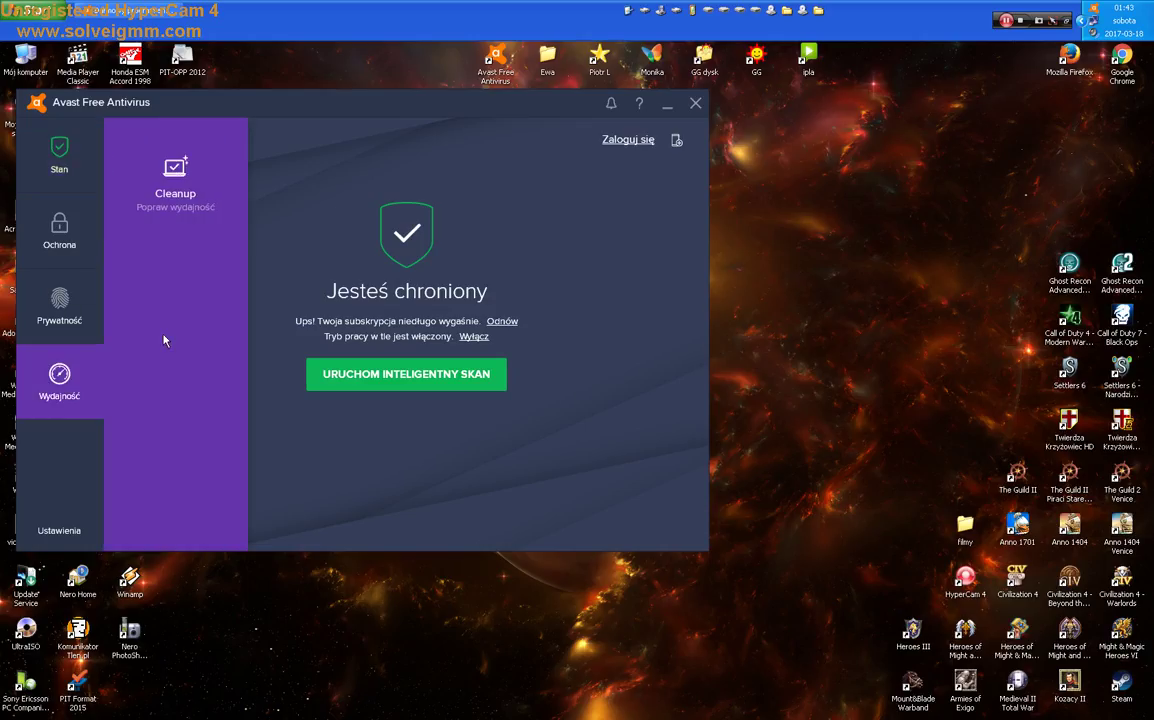
pyautogui.click(178, 188)
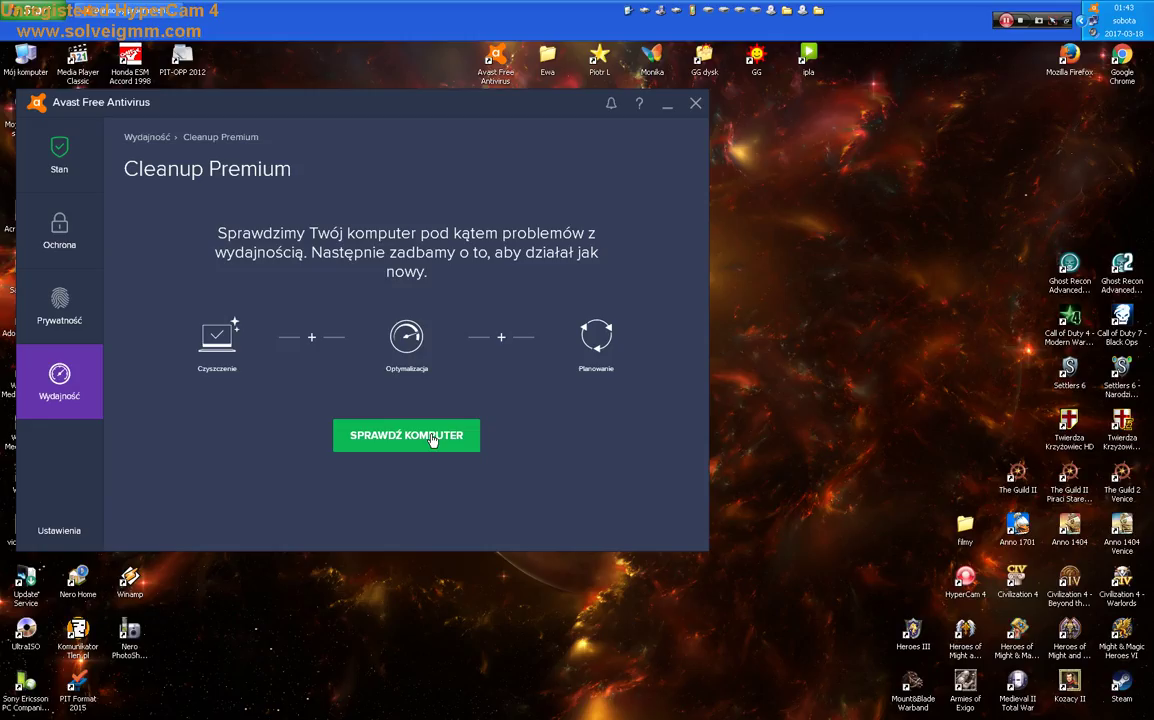
pyautogui.click(432, 440)
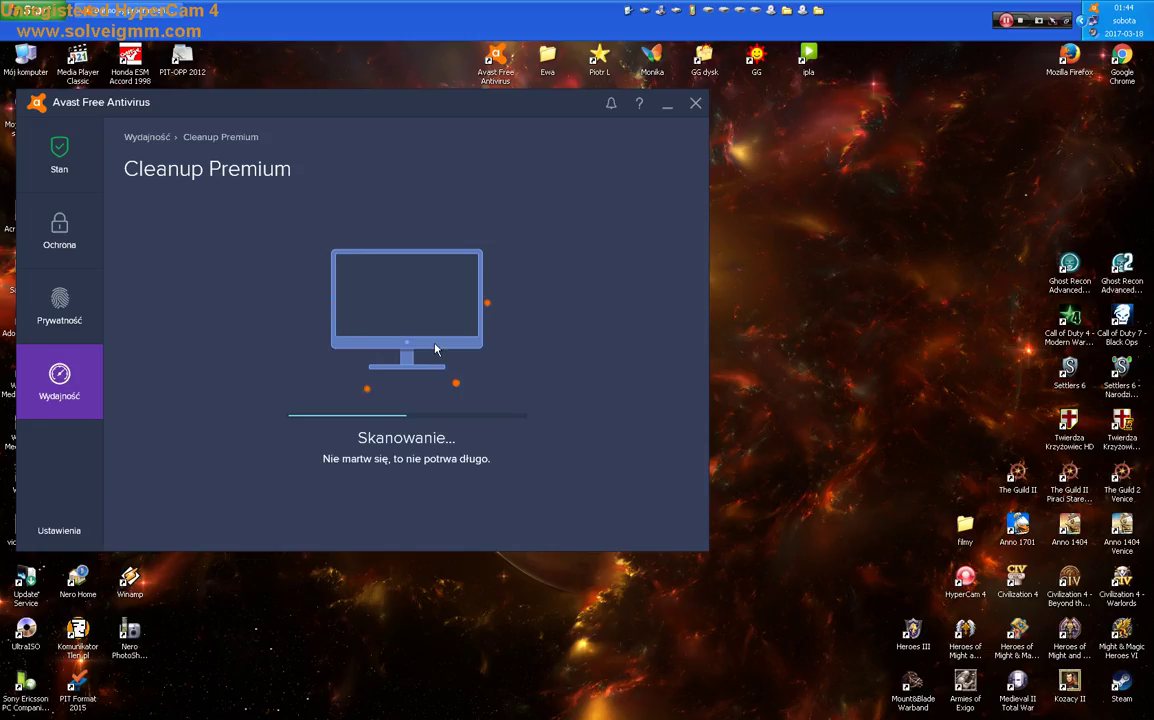
pyautogui.press('m')
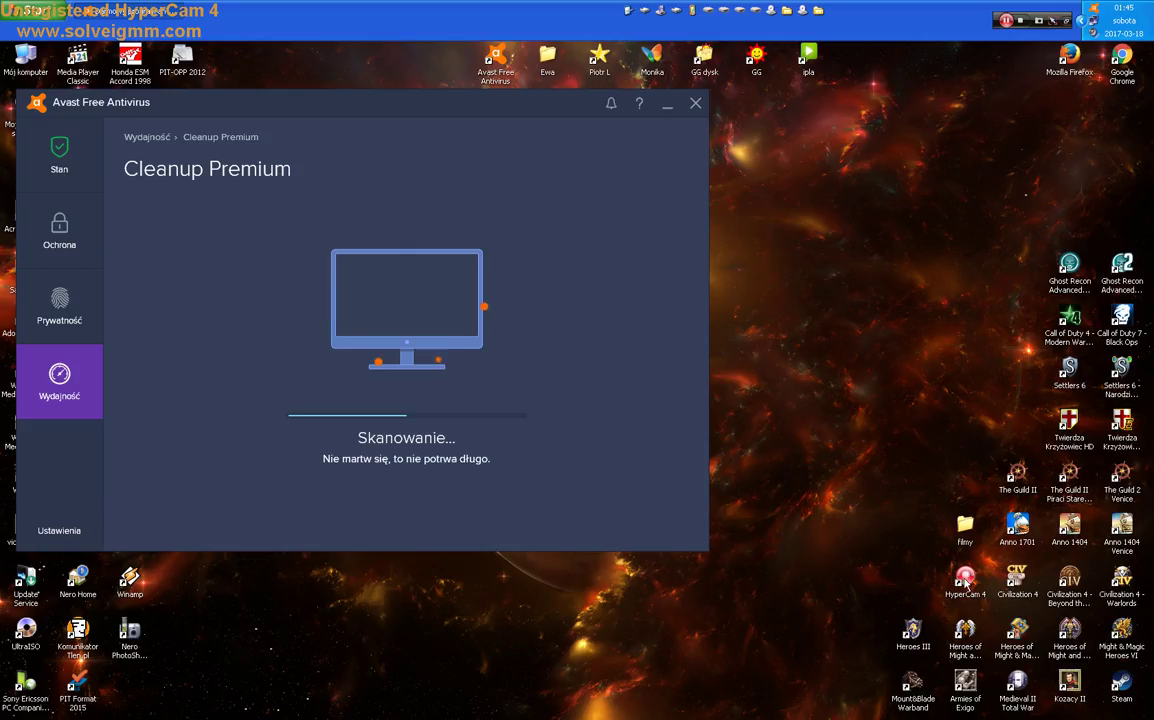
# Step: Switch to the HyperCam 4 main window, move it clear of Avast, and close the Avast window
pyautogui.doubleClick(965, 580)
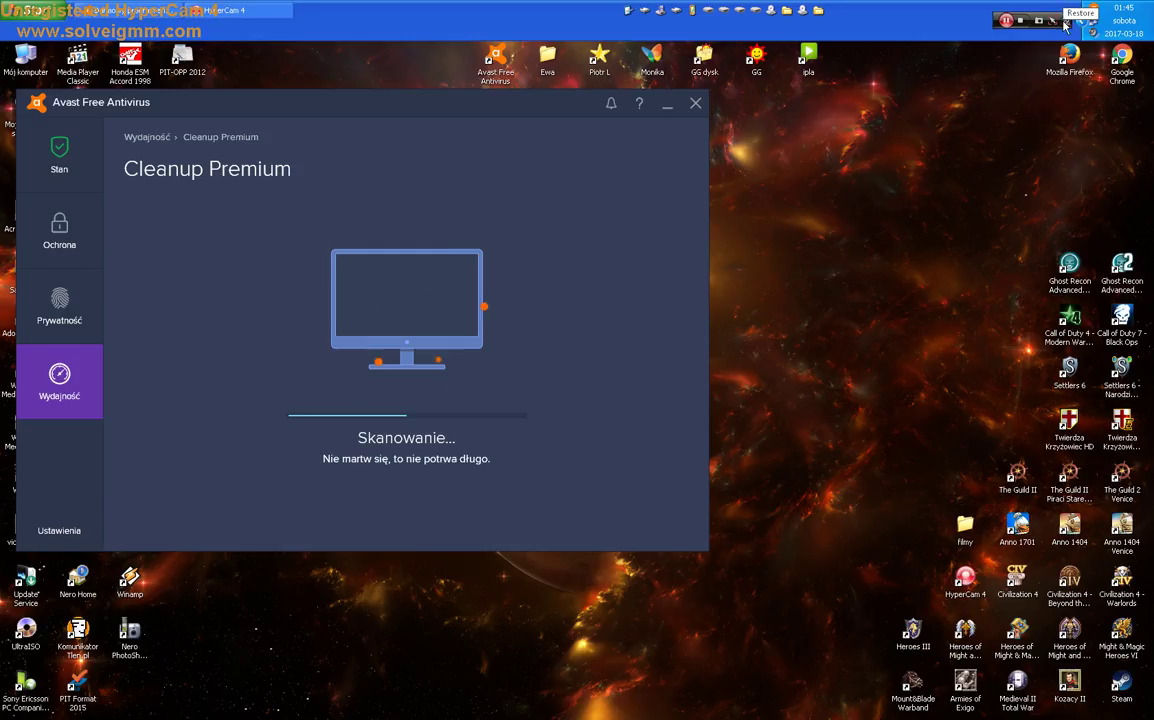
pyautogui.moveTo(560, 144); pyautogui.dragTo(757, 150)
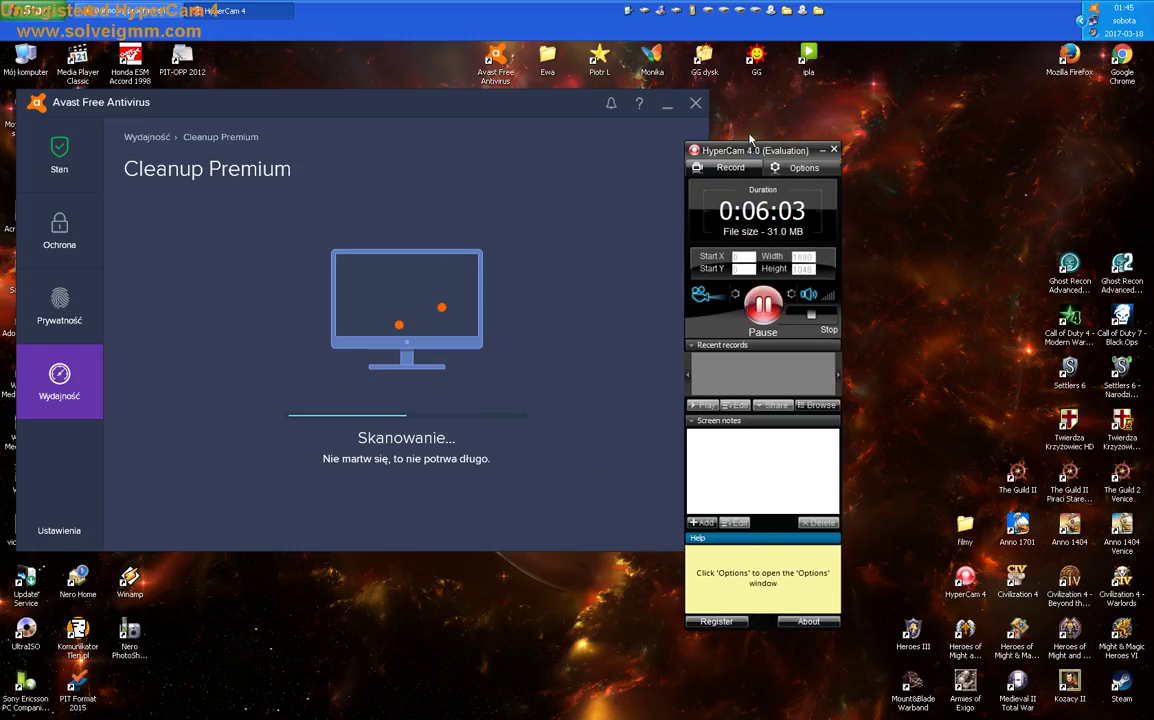
pyautogui.click(697, 105)
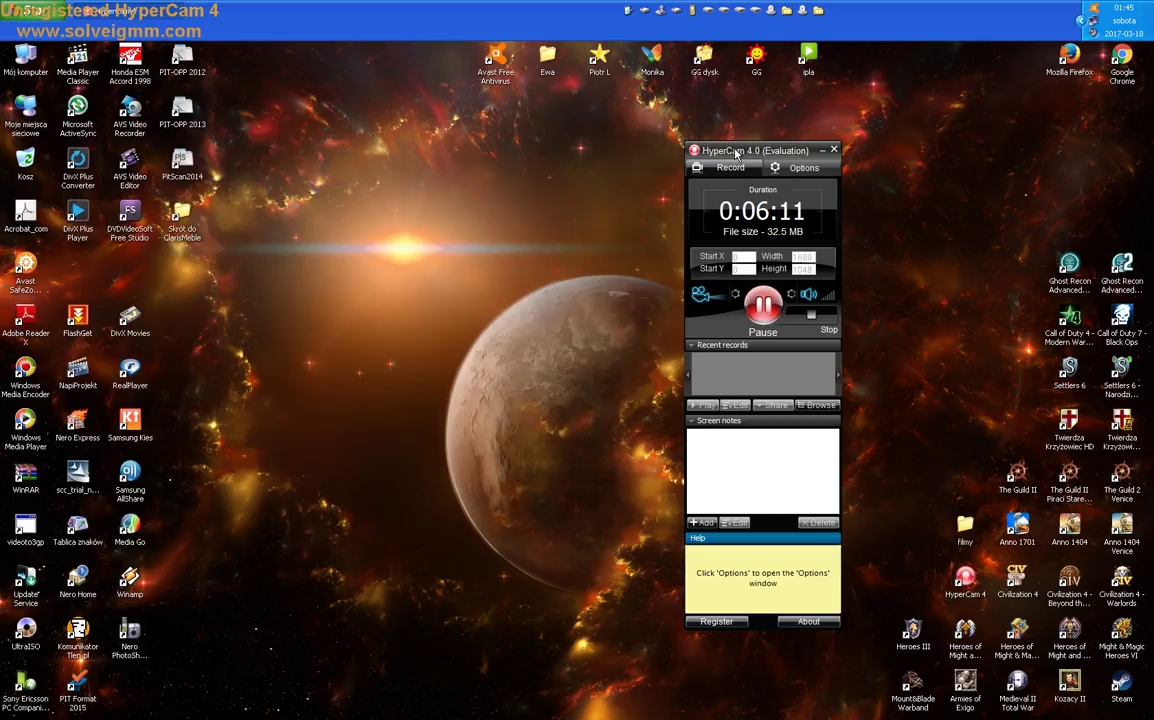
pyautogui.moveTo(718, 188); pyautogui.dragTo(701, 178)
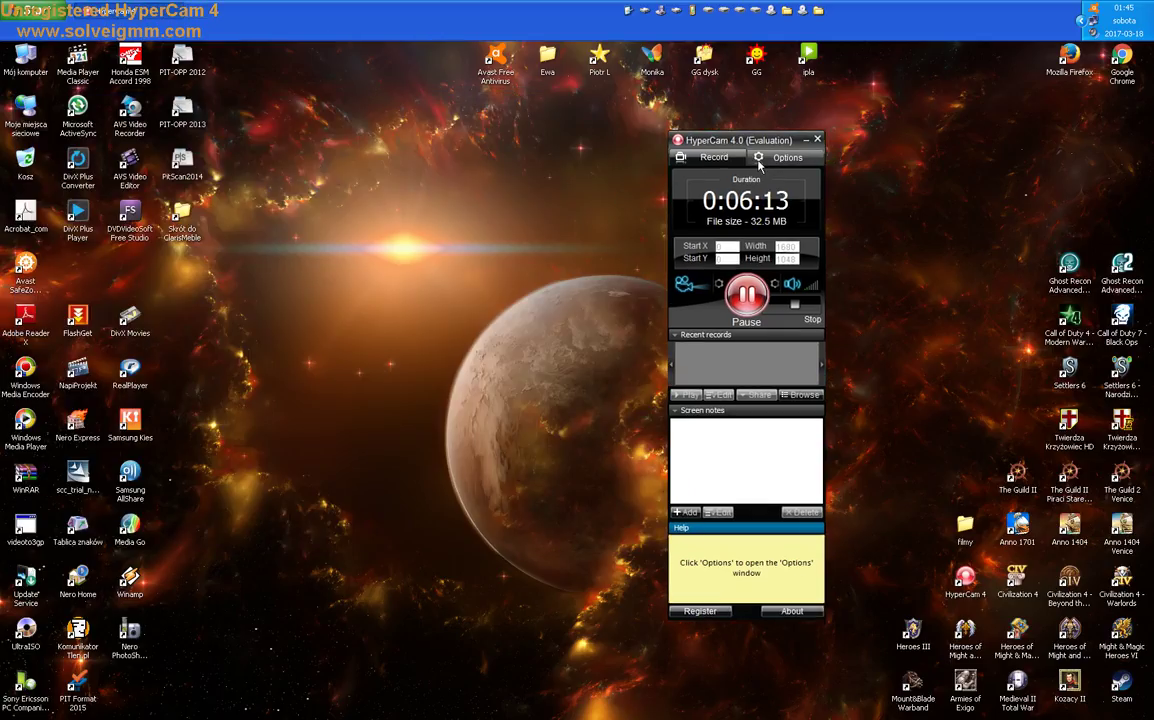
# Step: Open the HyperCam options and review the Audio, Interface, Extras and Video settings
pyautogui.click(785, 157)
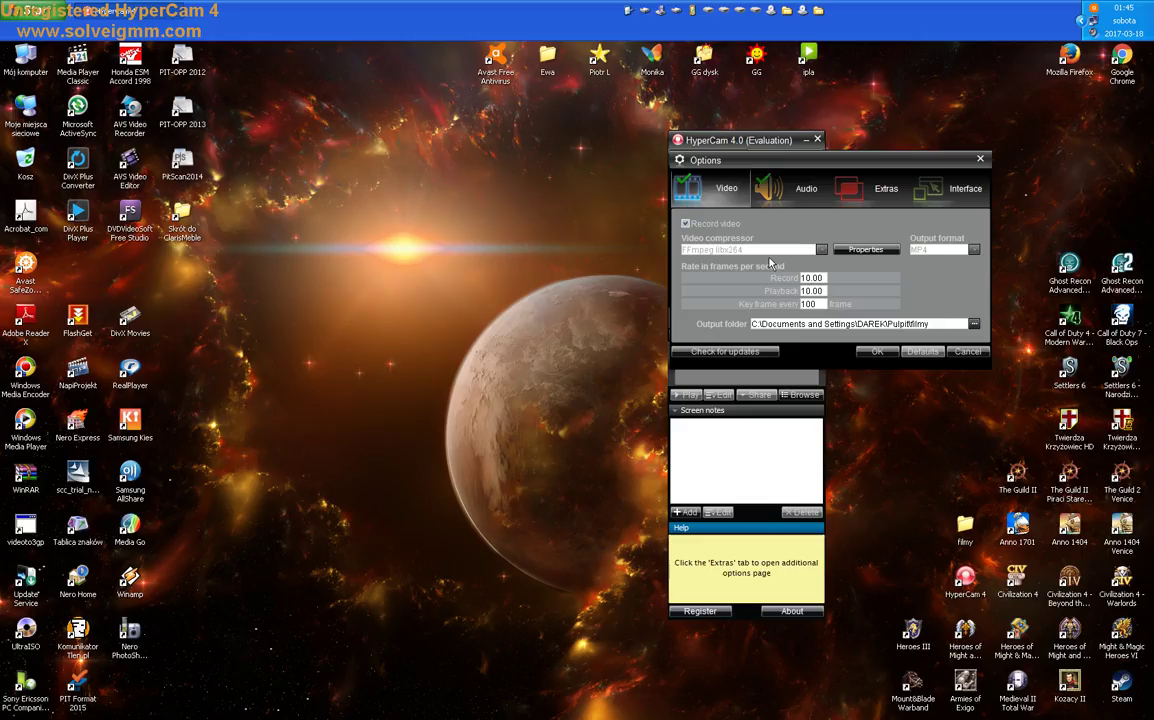
pyautogui.click(792, 188)
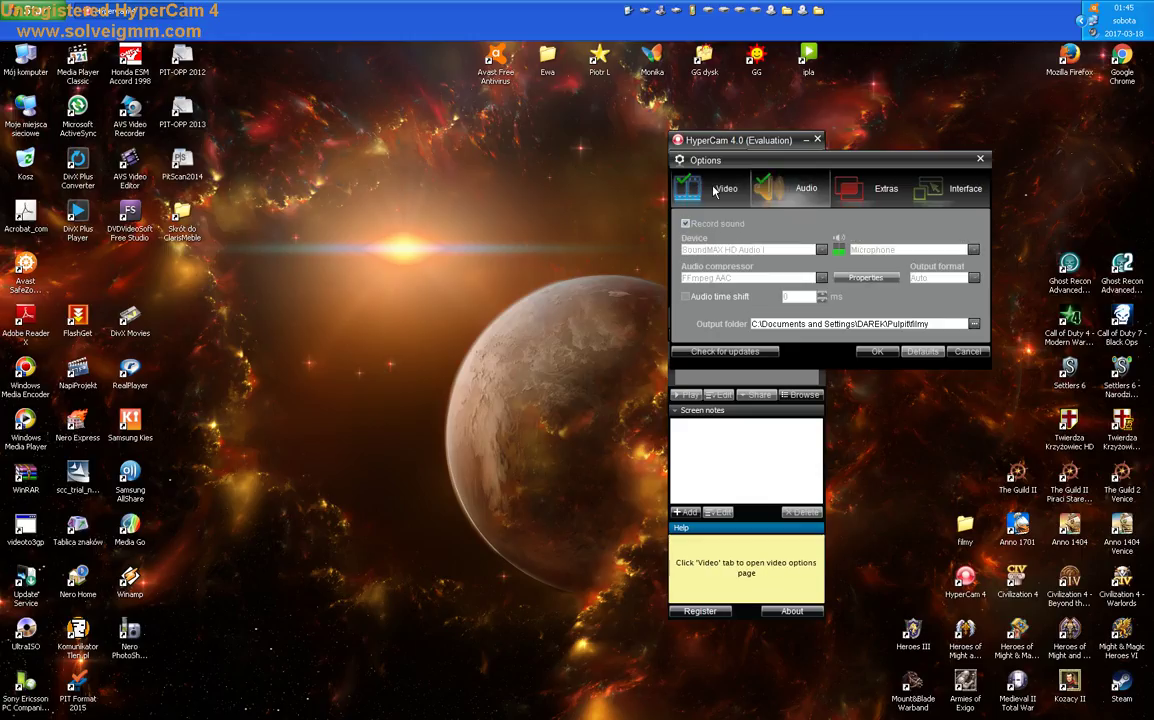
pyautogui.click(934, 196)
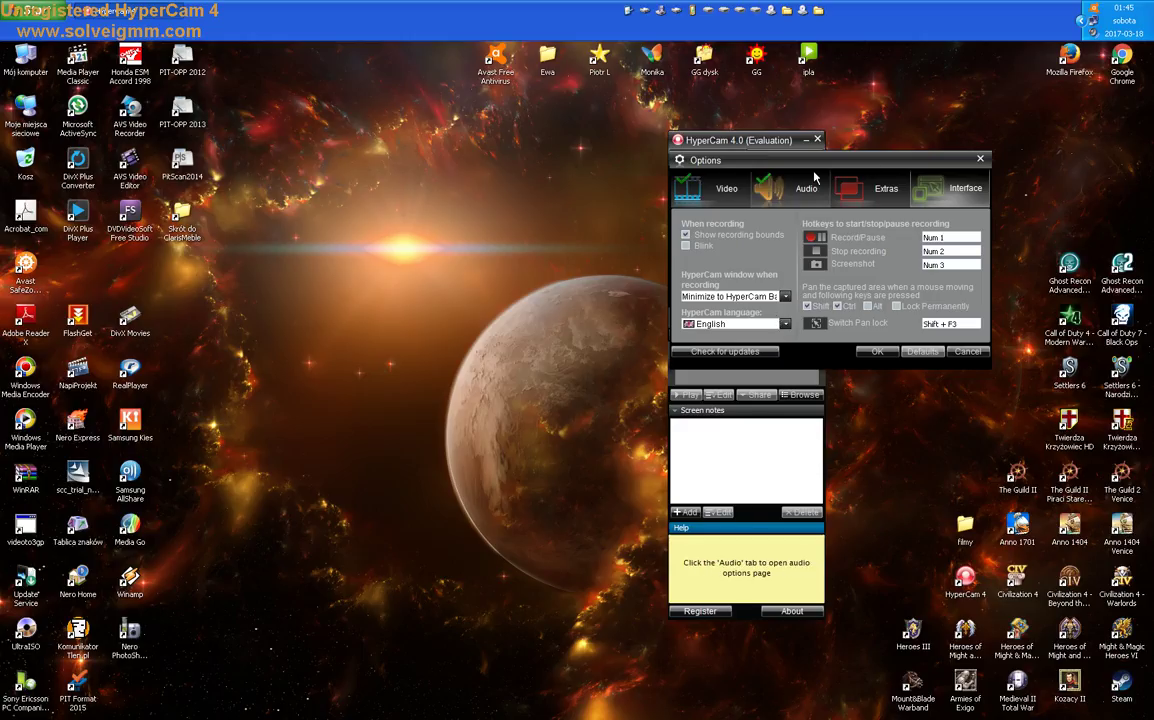
pyautogui.click(872, 194)
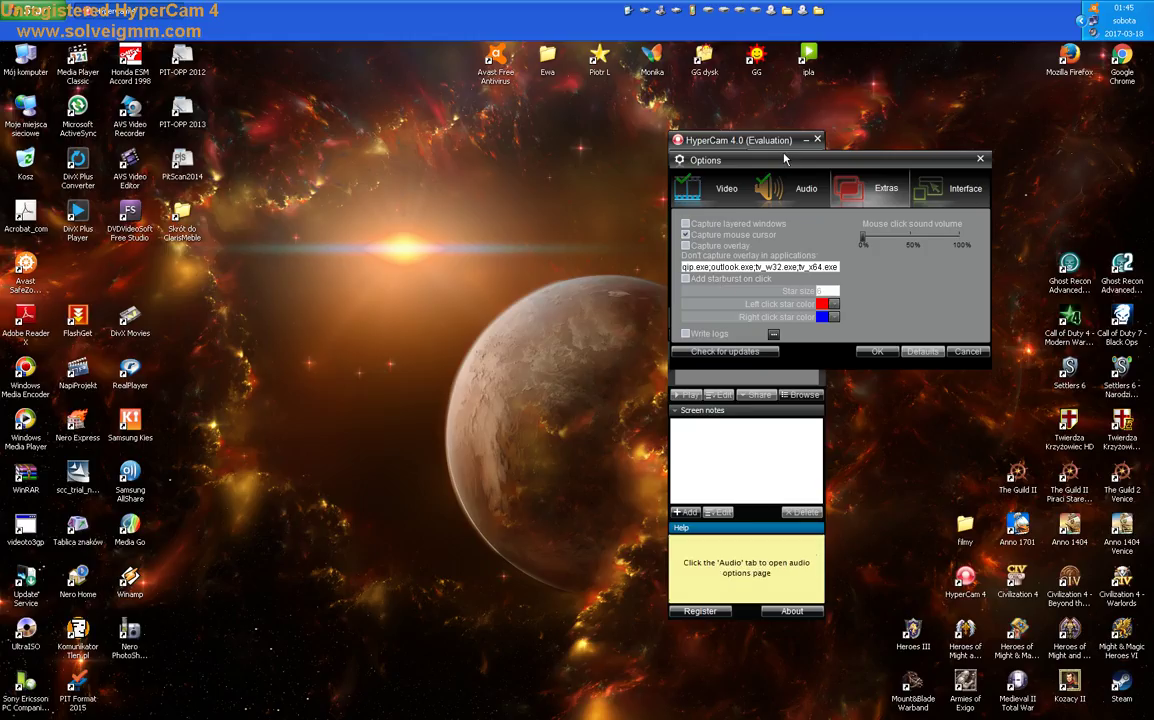
pyautogui.click(800, 188)
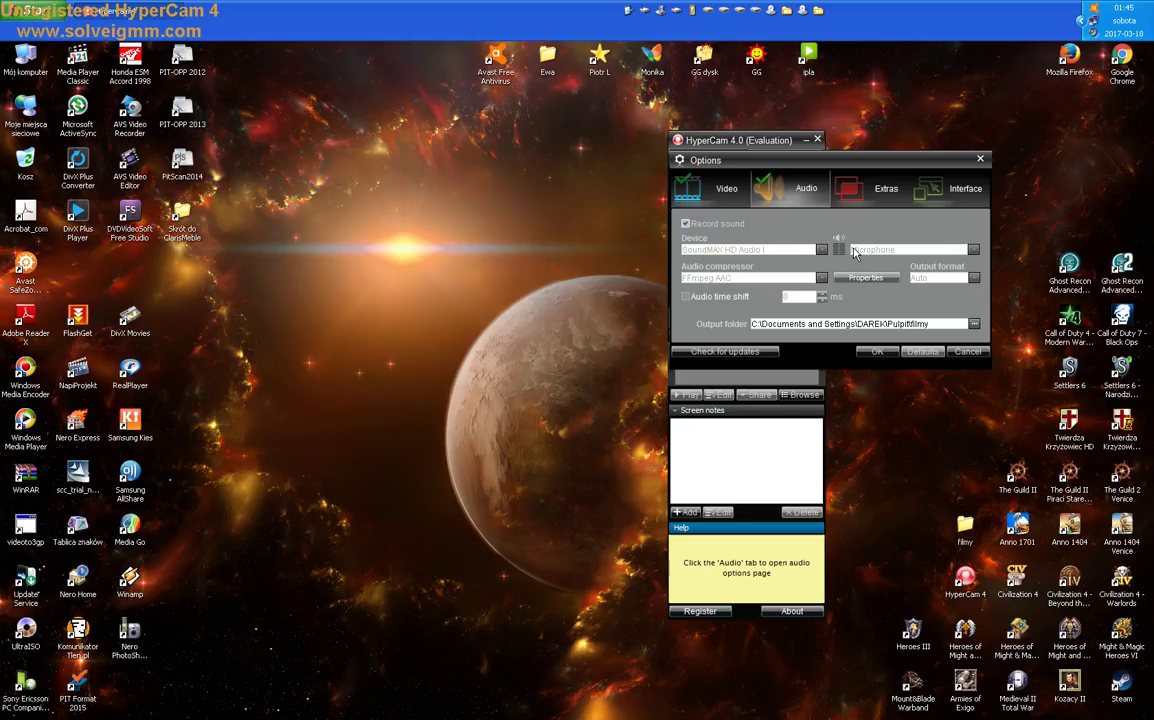
pyautogui.click(957, 200)
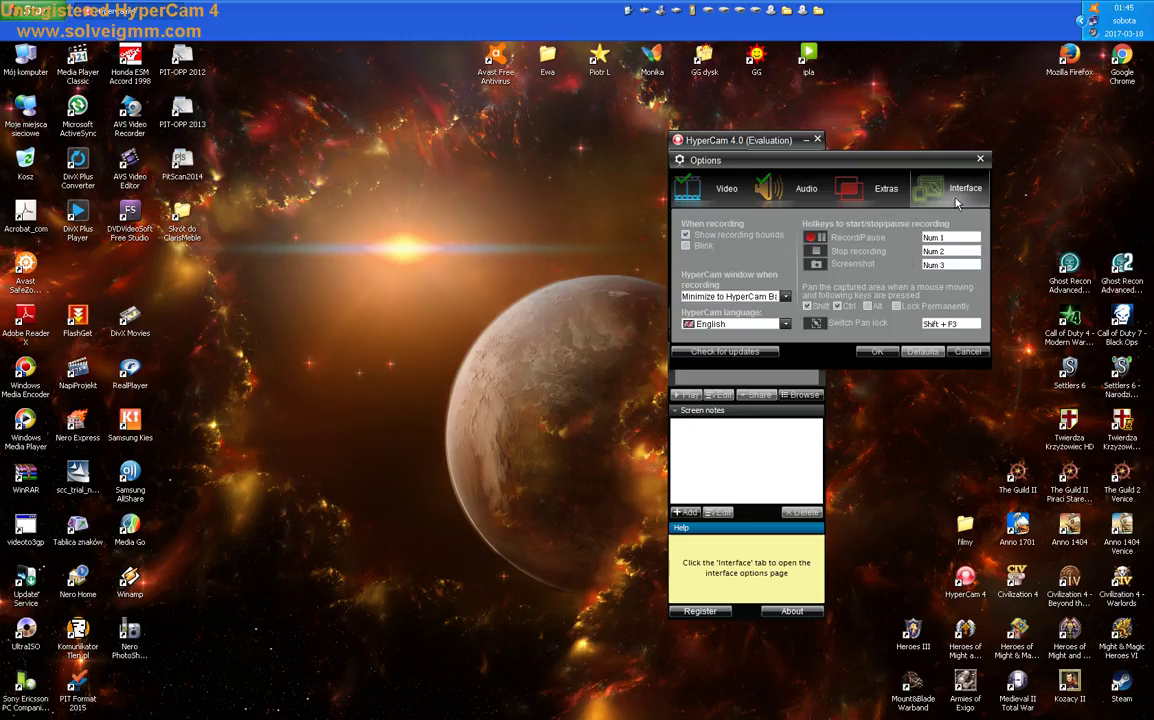
pyautogui.click(718, 188)
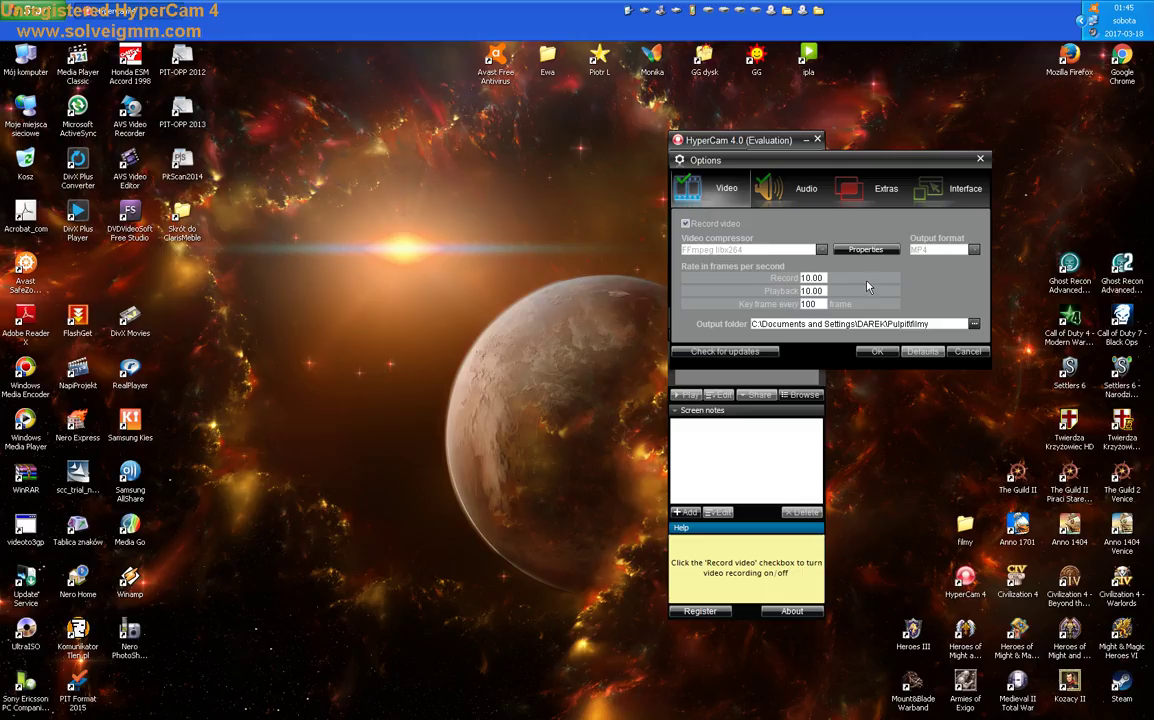
# Step: Inspect the FFmpeg libx264 compressor properties, close them unchanged, and move the Options window away from the recorder
pyautogui.click(866, 249)
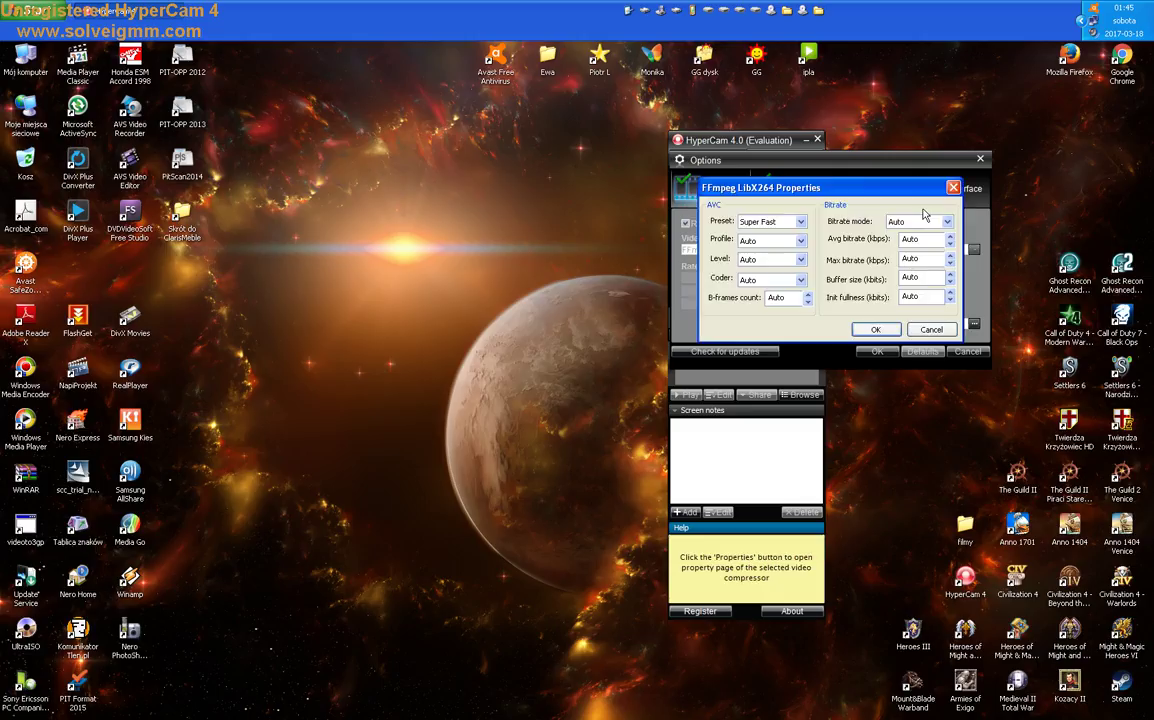
pyautogui.moveTo(830, 189); pyautogui.dragTo(638, 255)
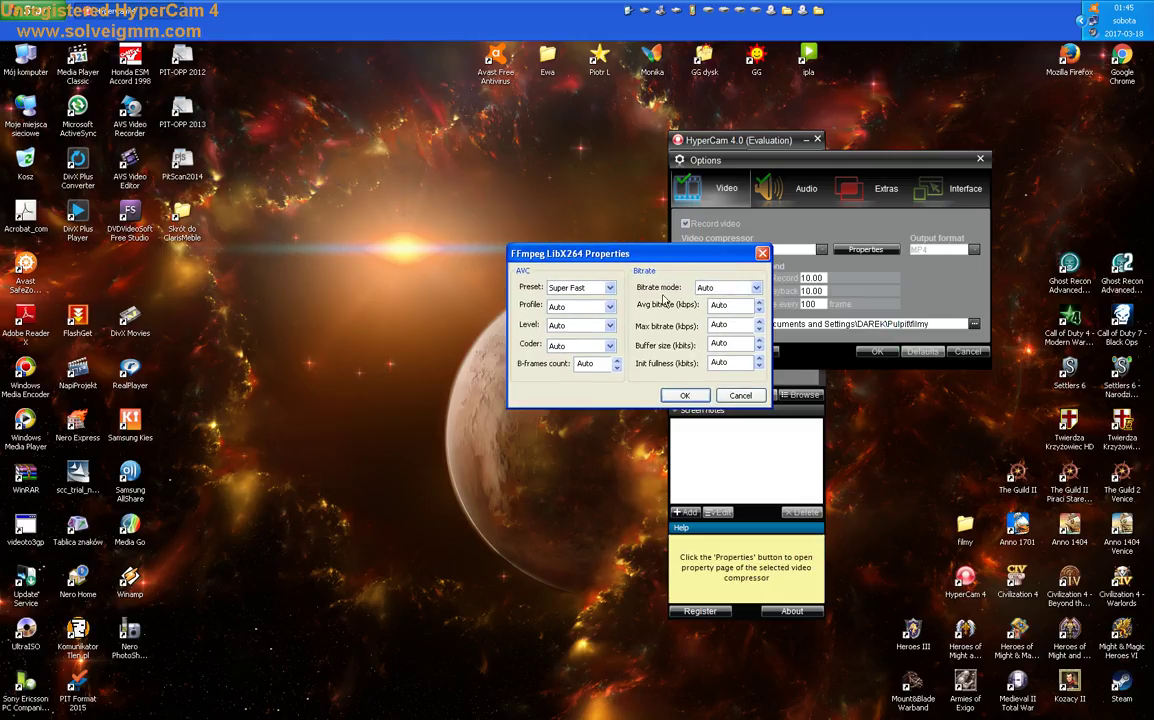
pyautogui.click(762, 253)
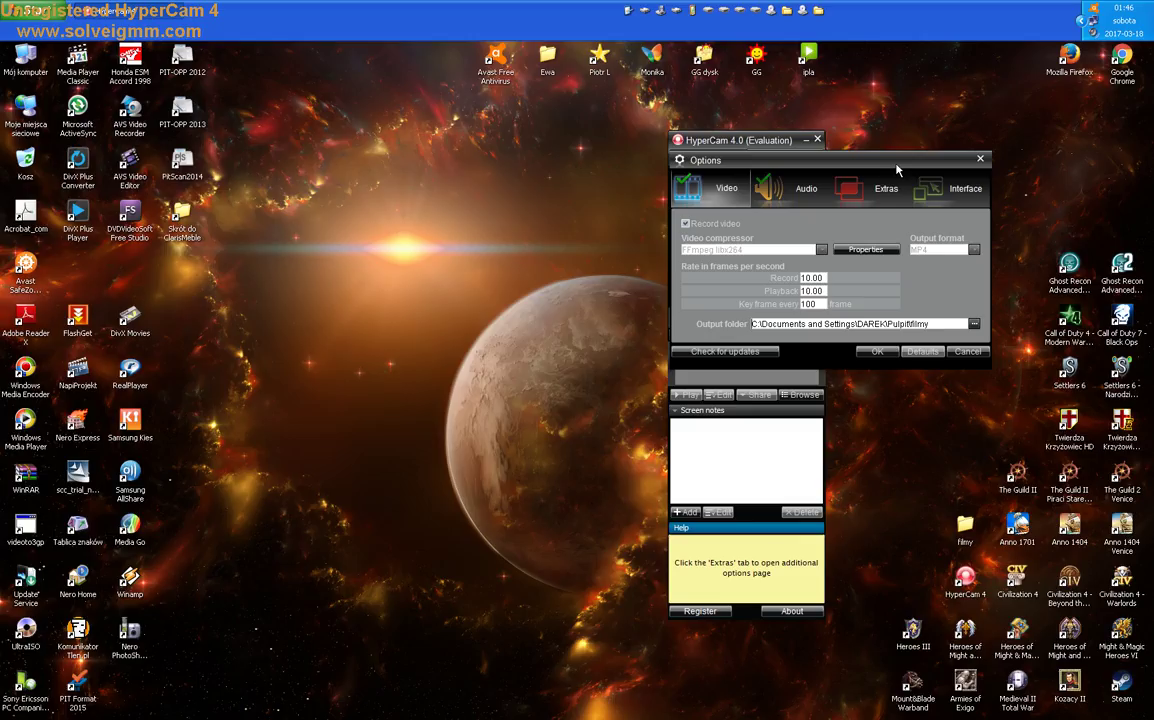
pyautogui.moveTo(897, 170); pyautogui.dragTo(524, 236)
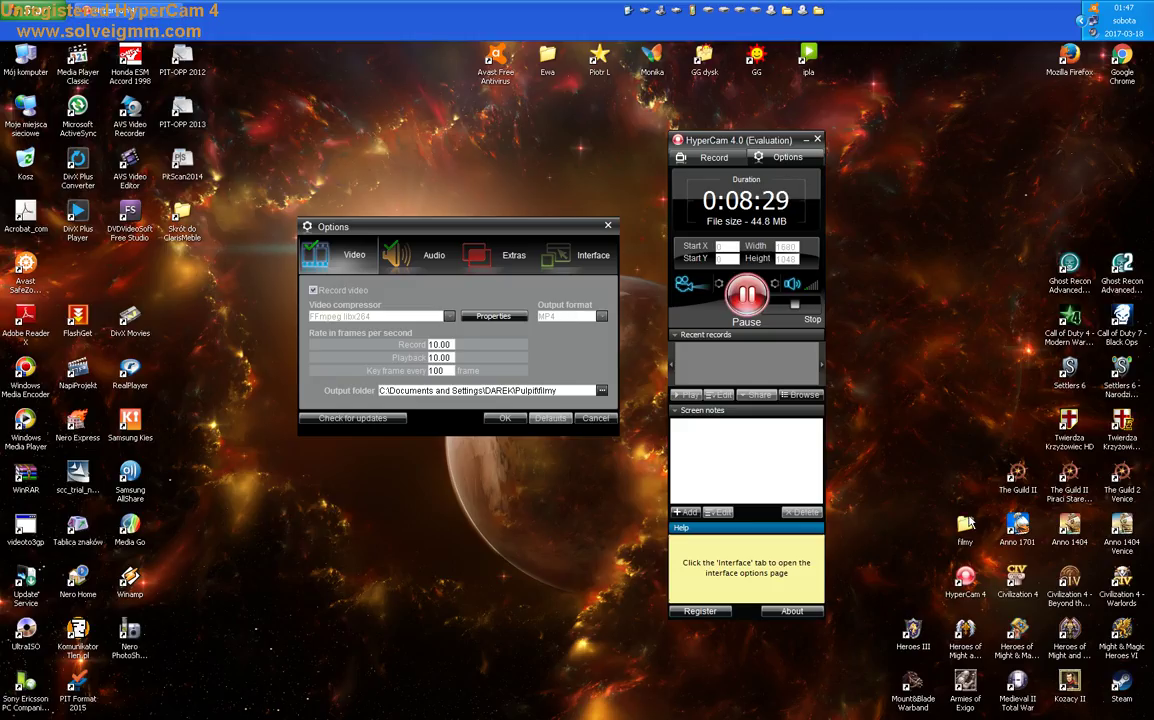
# Step: Check the recorded MP4 file in the filmy output folder on the desktop, then close the folder
pyautogui.doubleClick(966, 527)
pyautogui.click(676, 364)
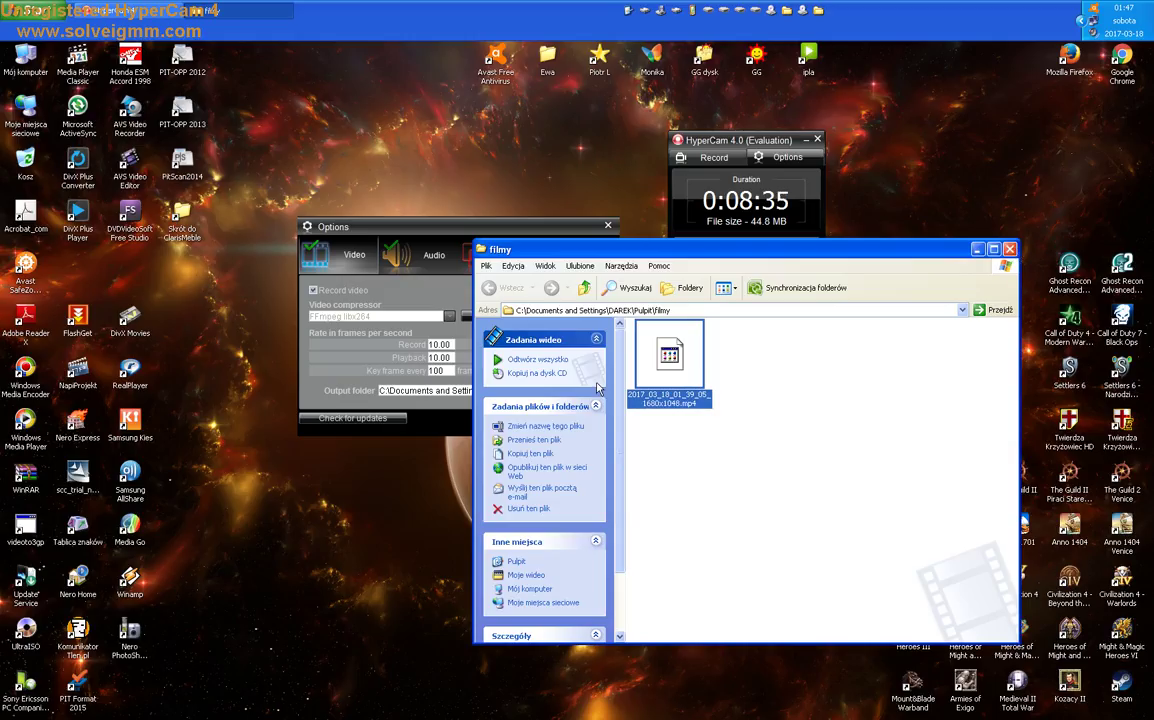
pyautogui.click(824, 402)
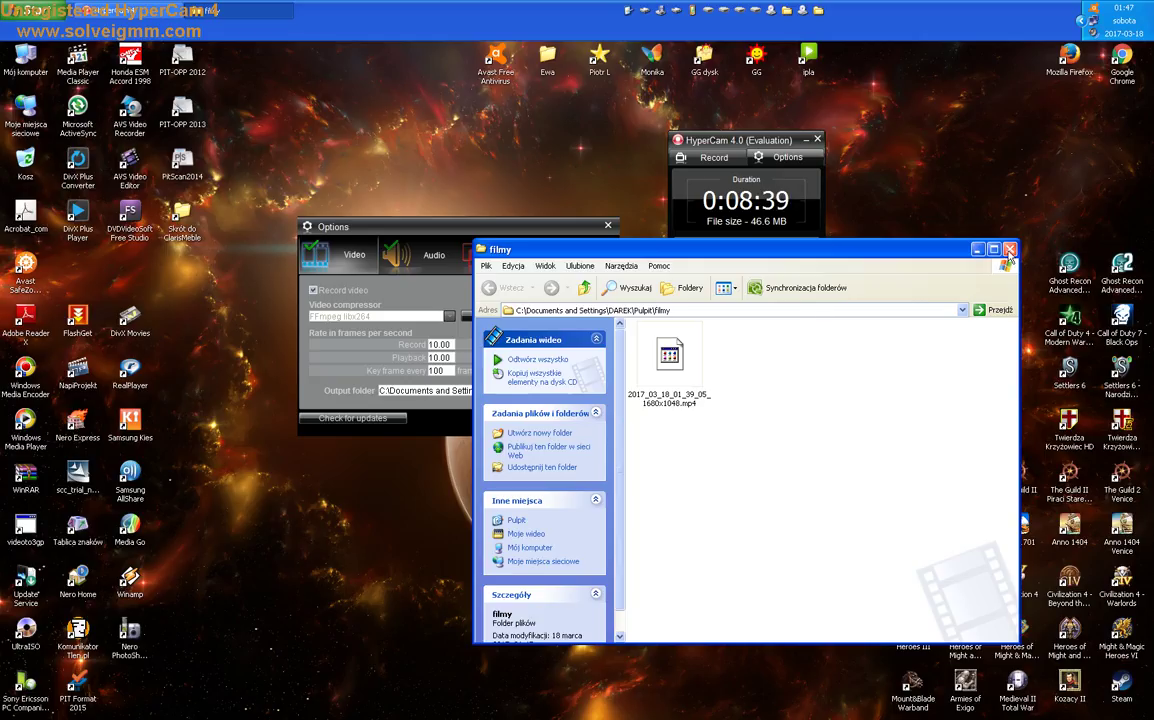
pyautogui.click(669, 358)
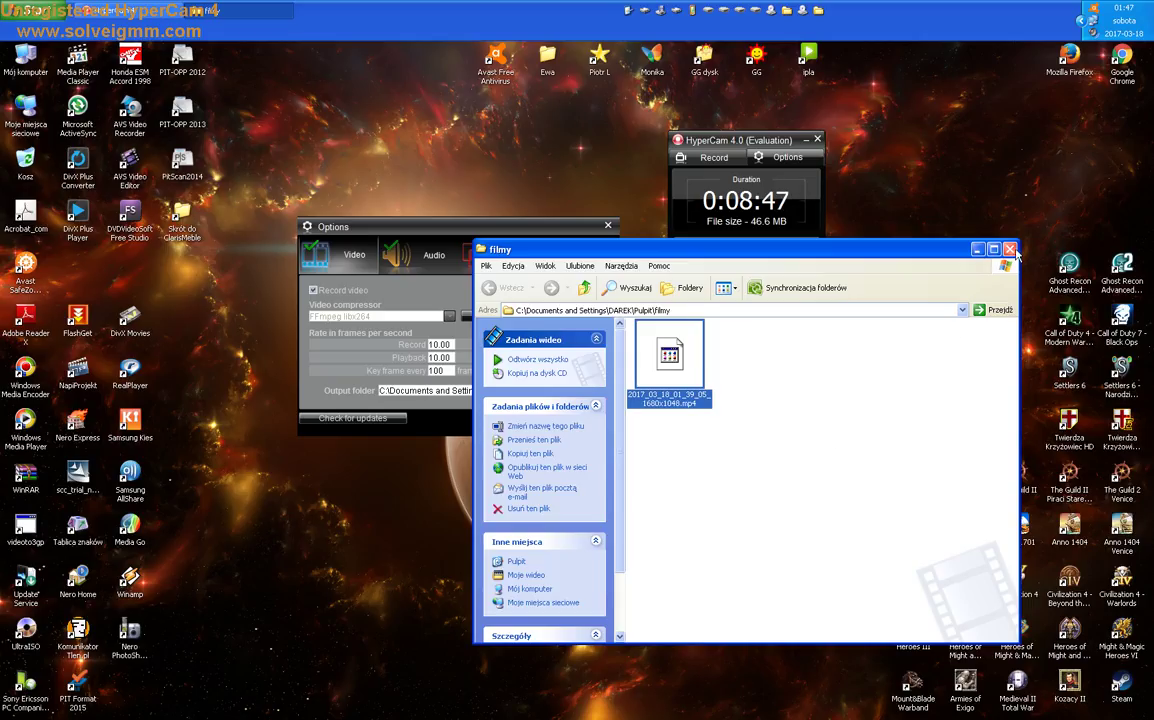
pyautogui.click(1010, 250)
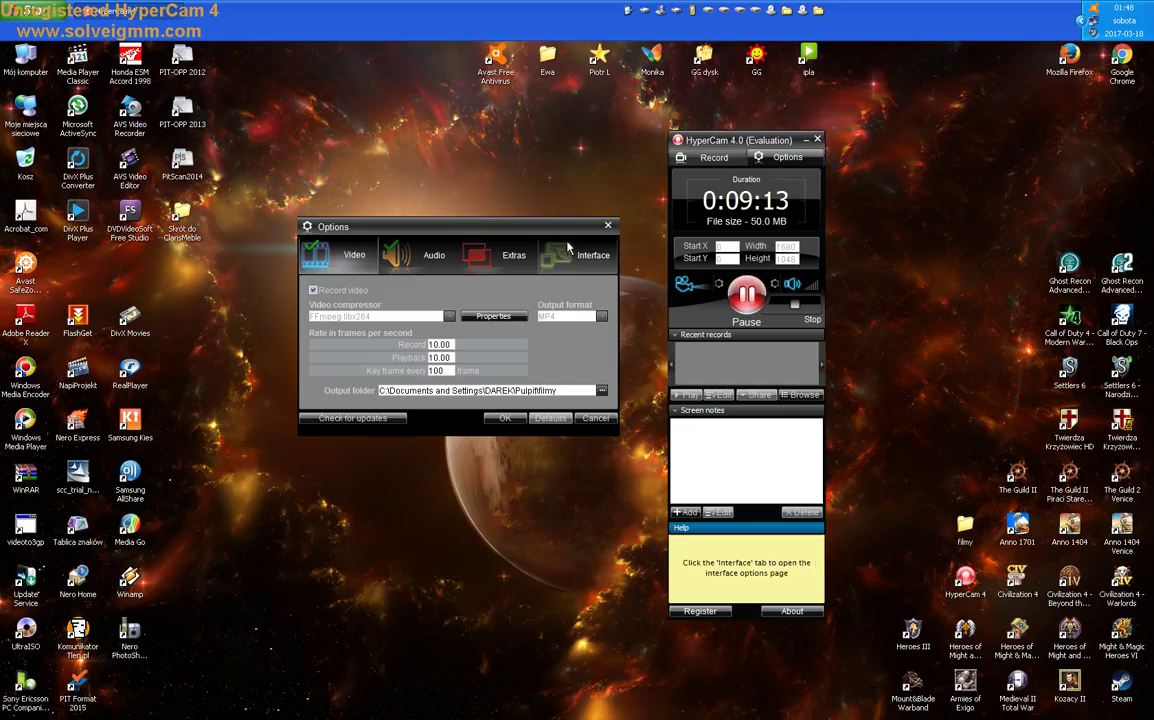
# Step: Reposition the Options window and look through its Audio, Extras and Video settings again
pyautogui.moveTo(550, 229); pyautogui.dragTo(559, 206)
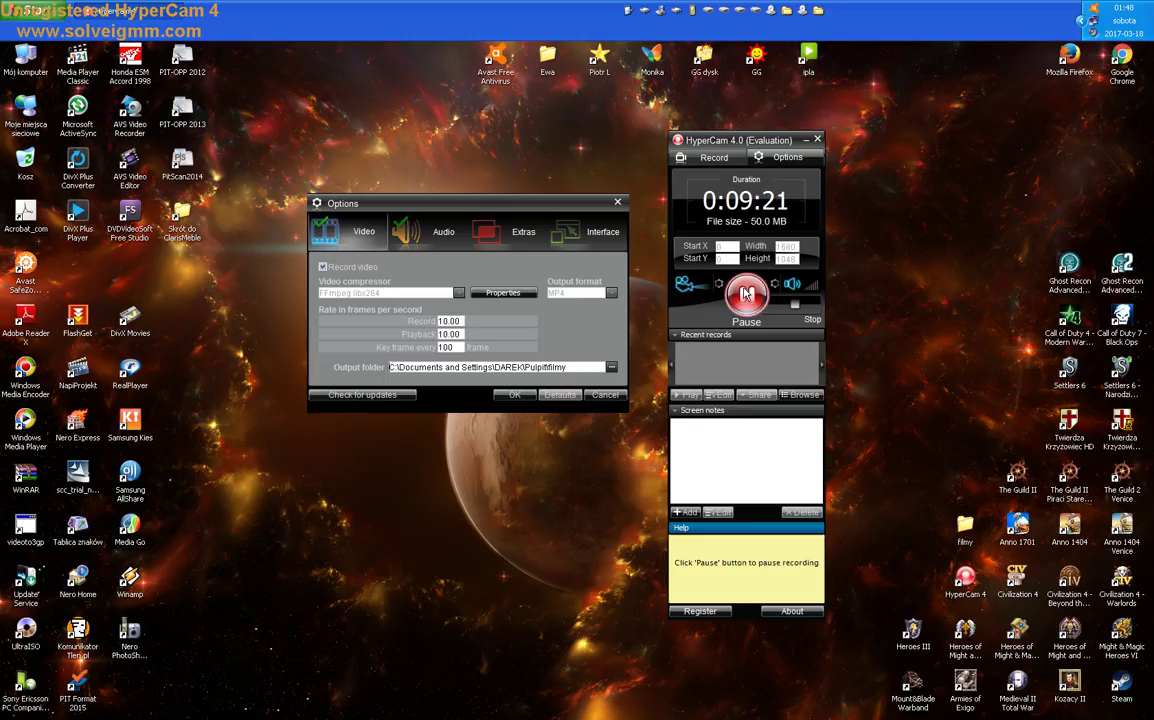
pyautogui.click(432, 231)
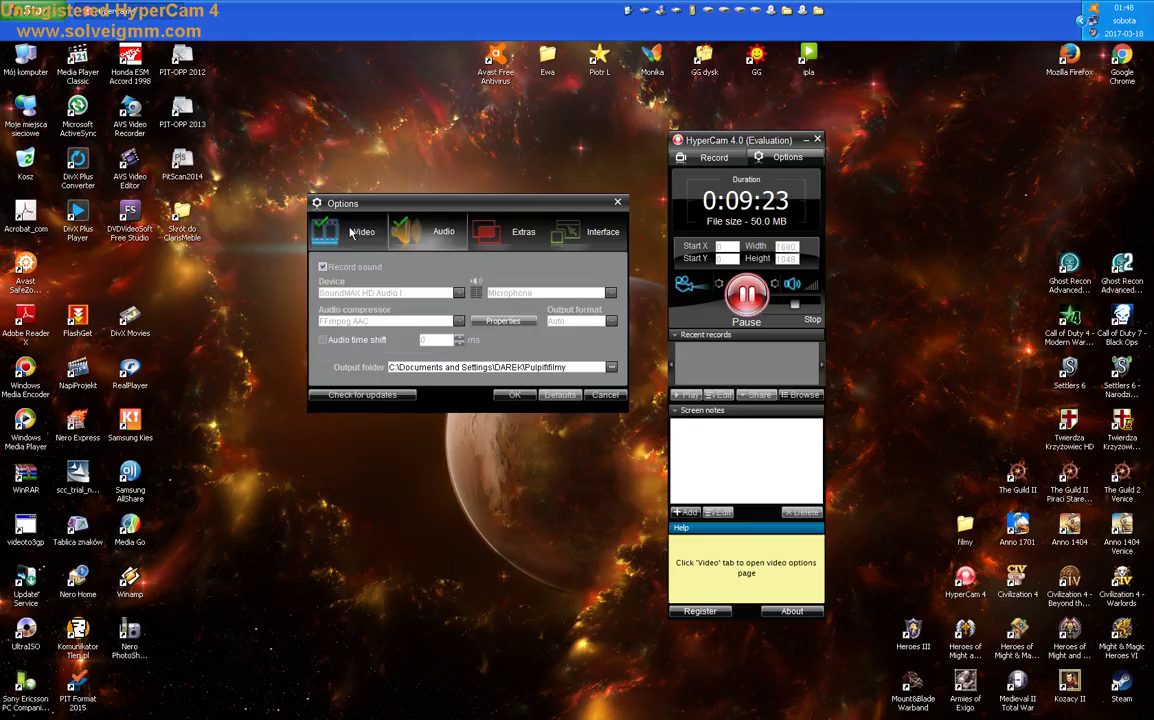
pyautogui.click(356, 231)
pyautogui.click(521, 231)
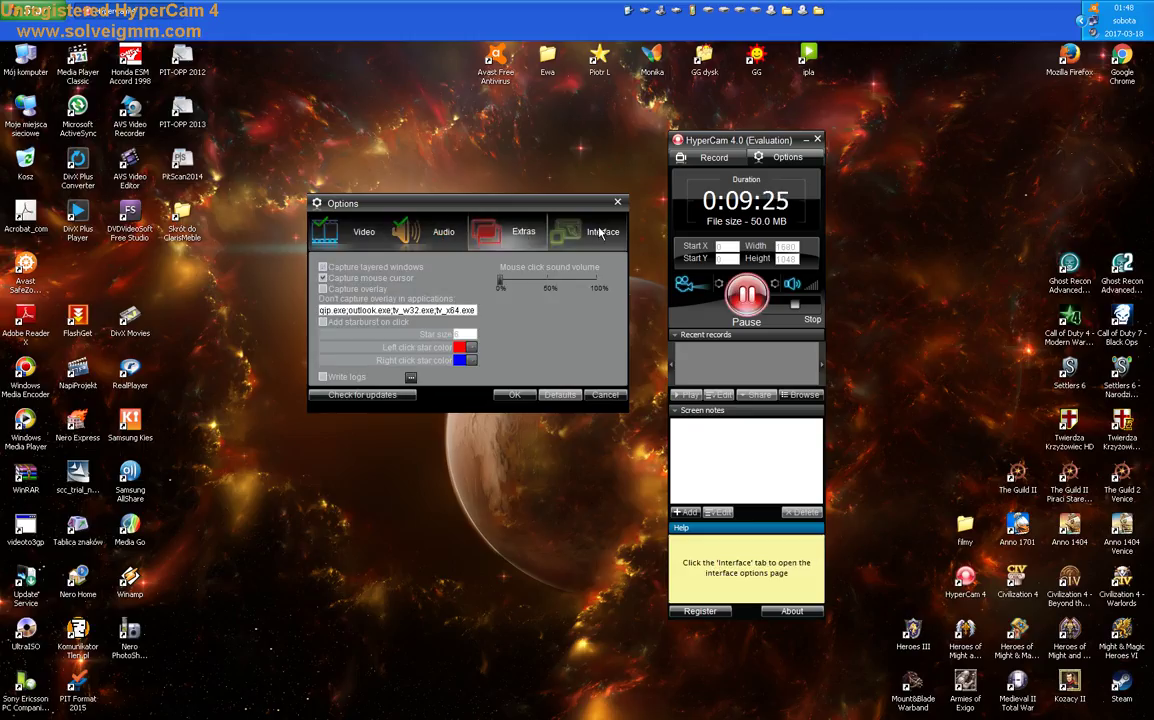
pyautogui.click(381, 233)
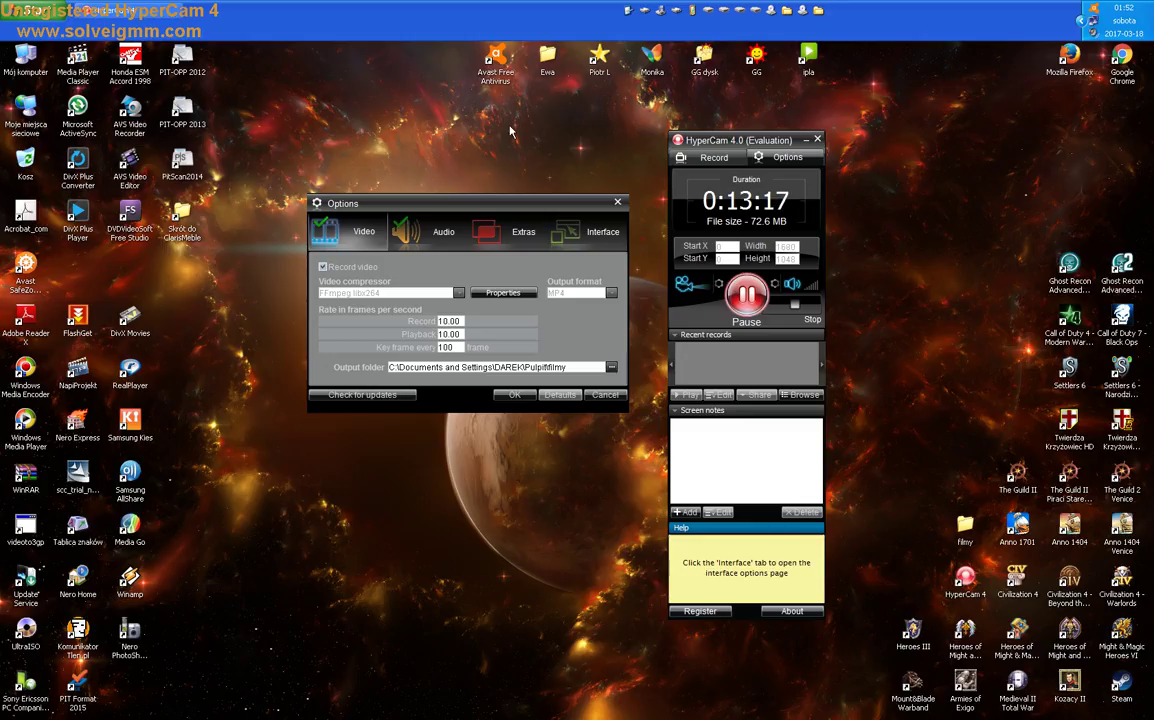
# Step: Close the Options window and minimize the HyperCam recorder
pyautogui.press('t')
pyautogui.press('w')
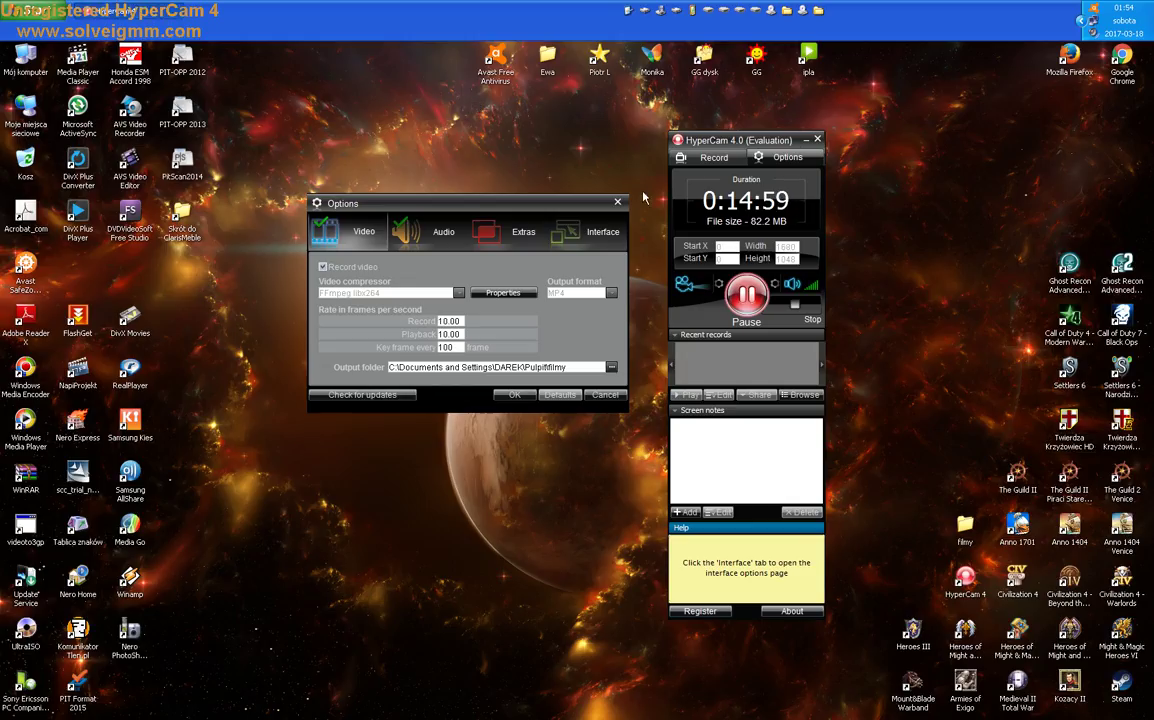
pyautogui.click(619, 205)
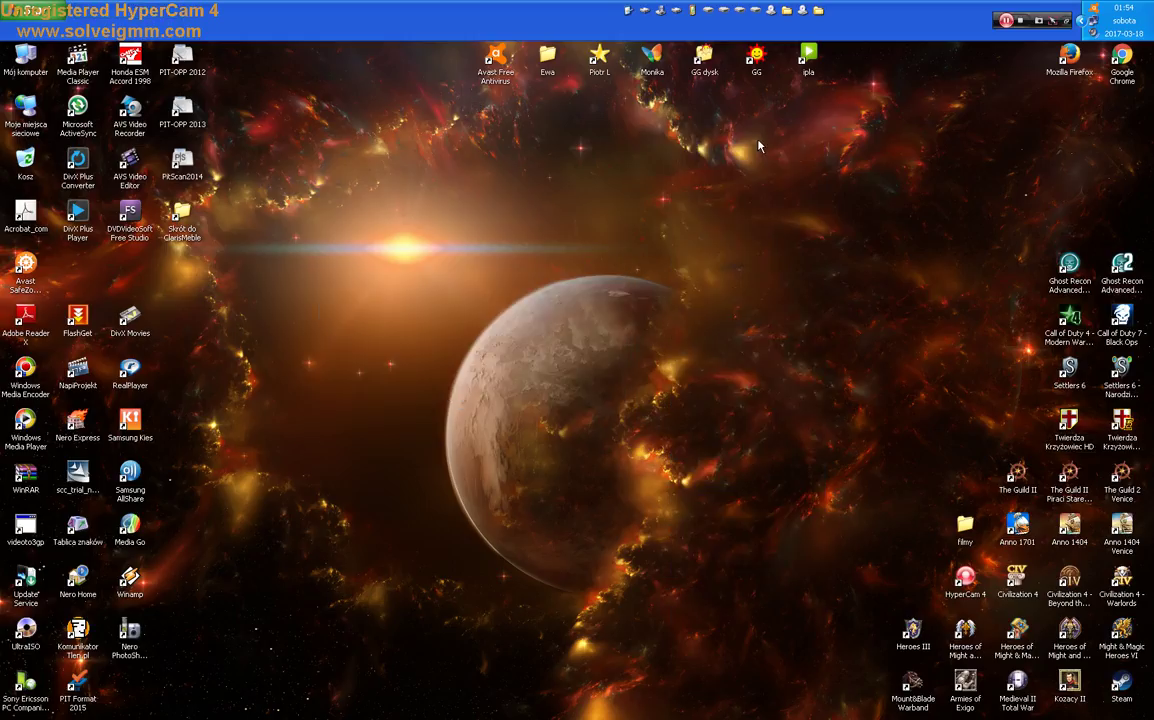